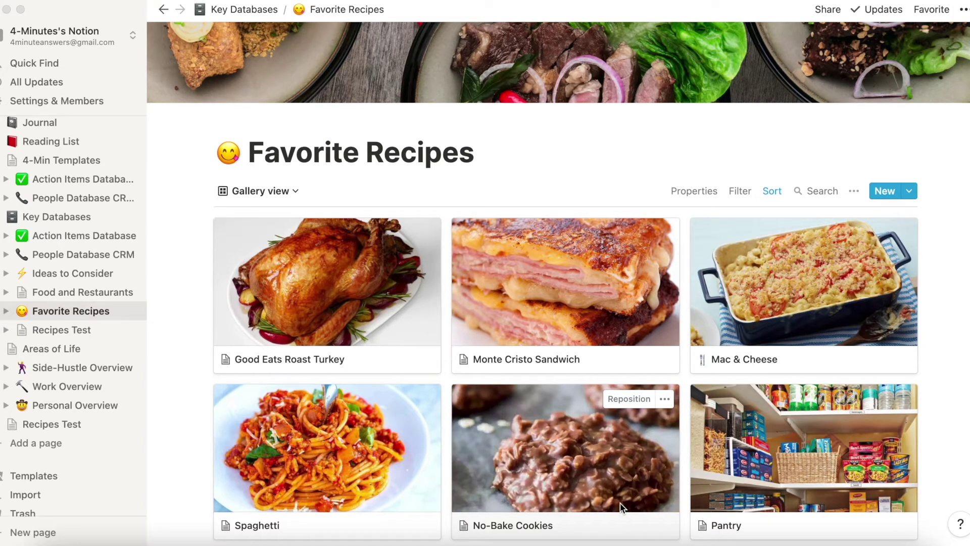
# Create a new blank page titled 'Recipes Test' with an empty body line.
pyautogui.scroll(-3, 629, 445)
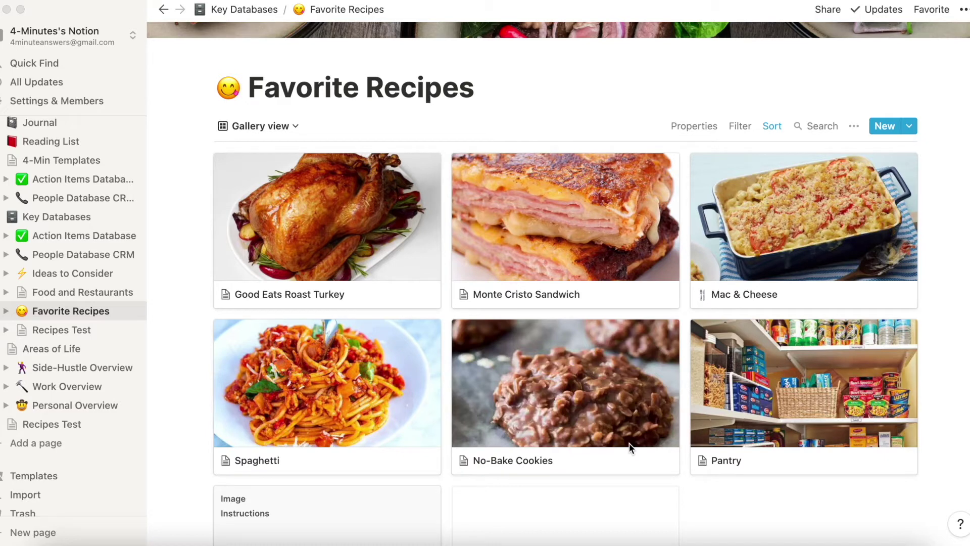
pyautogui.scroll(2, 629, 444)
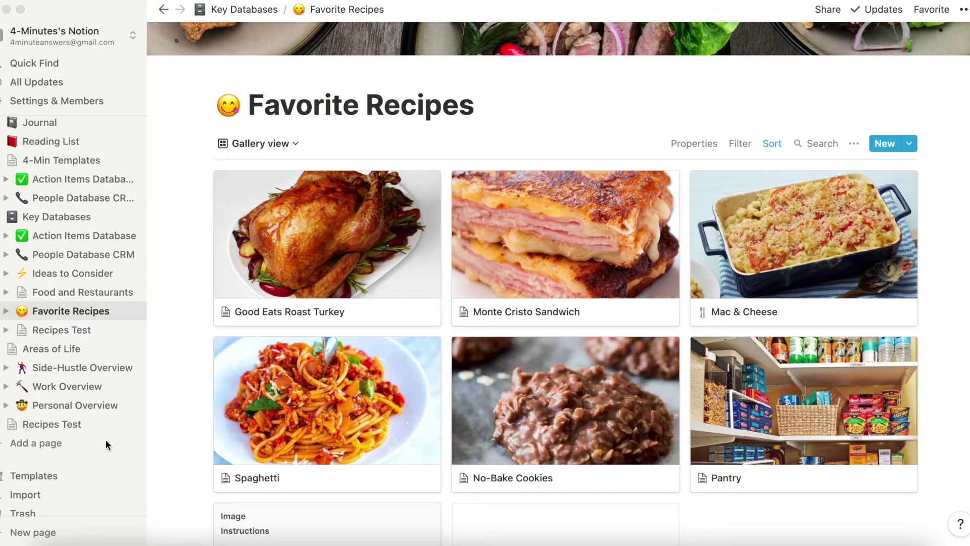
pyautogui.click(40, 445)
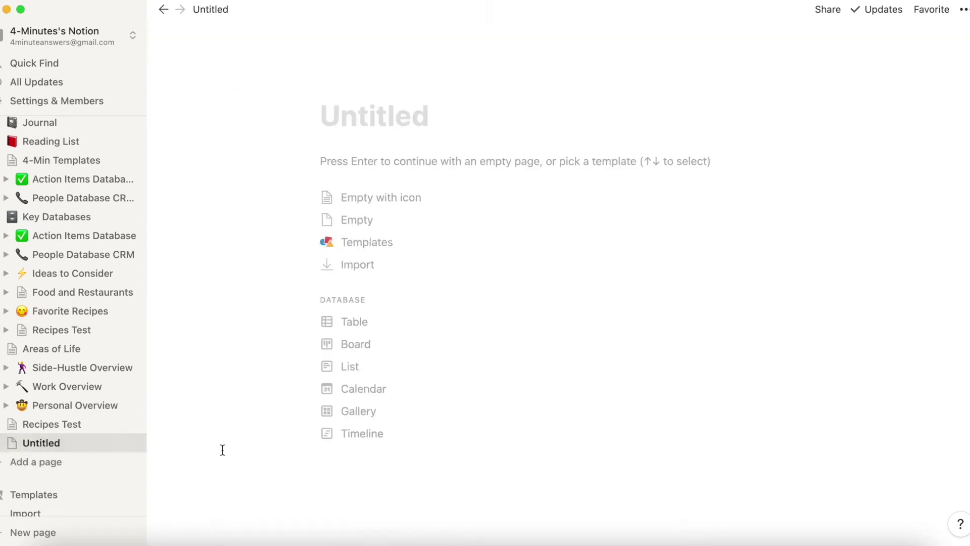
pyautogui.write('Recipe')
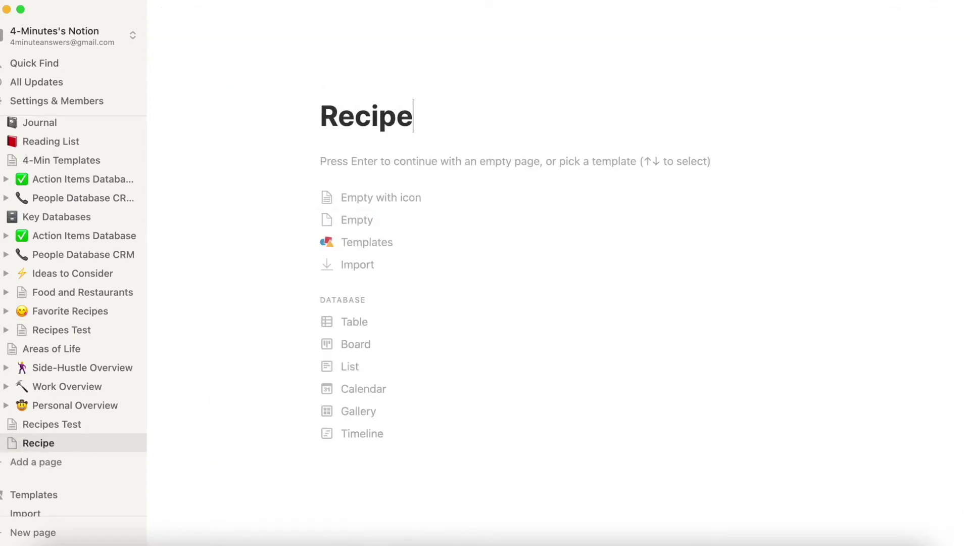
pyautogui.write('s Test')
pyautogui.press('Return')
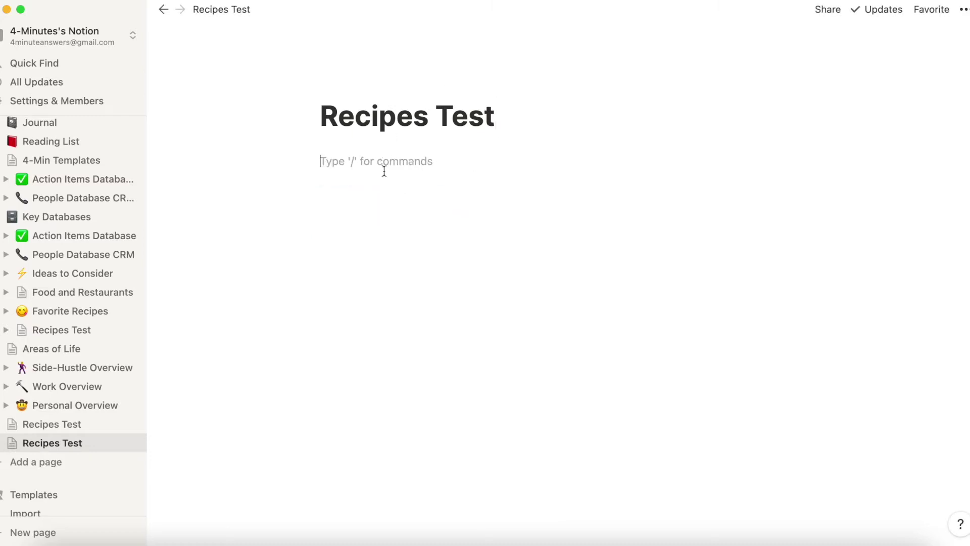
pyautogui.press('Return')
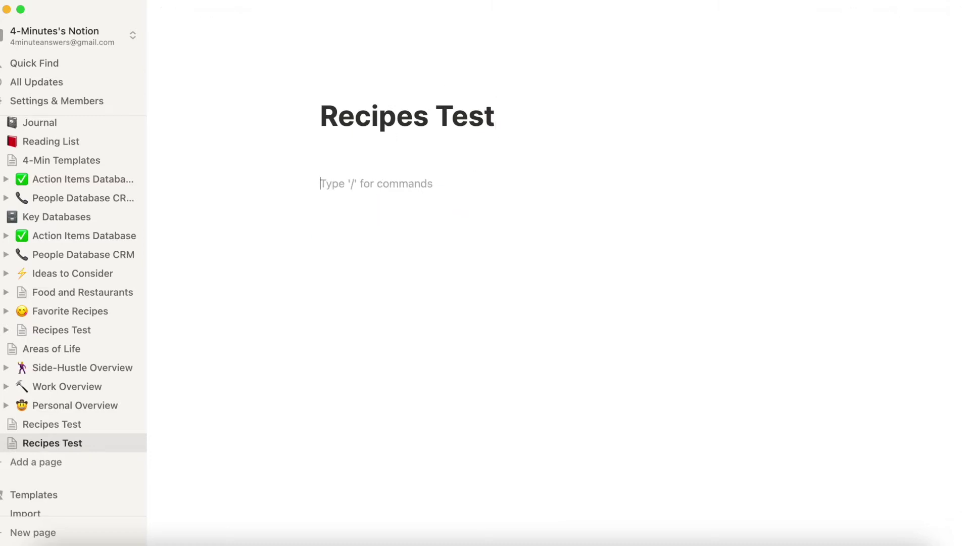
# Insert an inline gallery database into the page from the slash menu.
pyautogui.write('/')
pyautogui.scroll(-3, 441, 335)
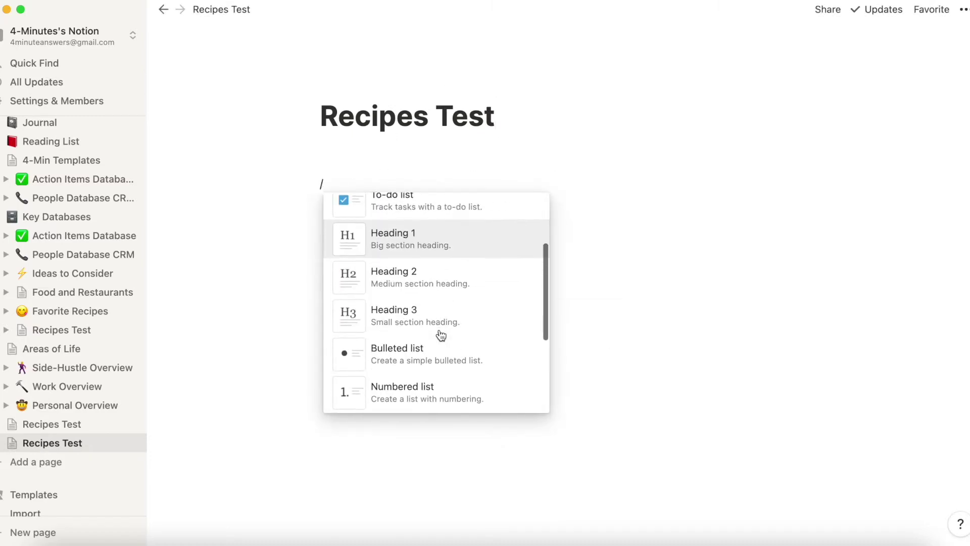
pyautogui.scroll(-10, 441, 335)
pyautogui.scroll(-5, 440, 335)
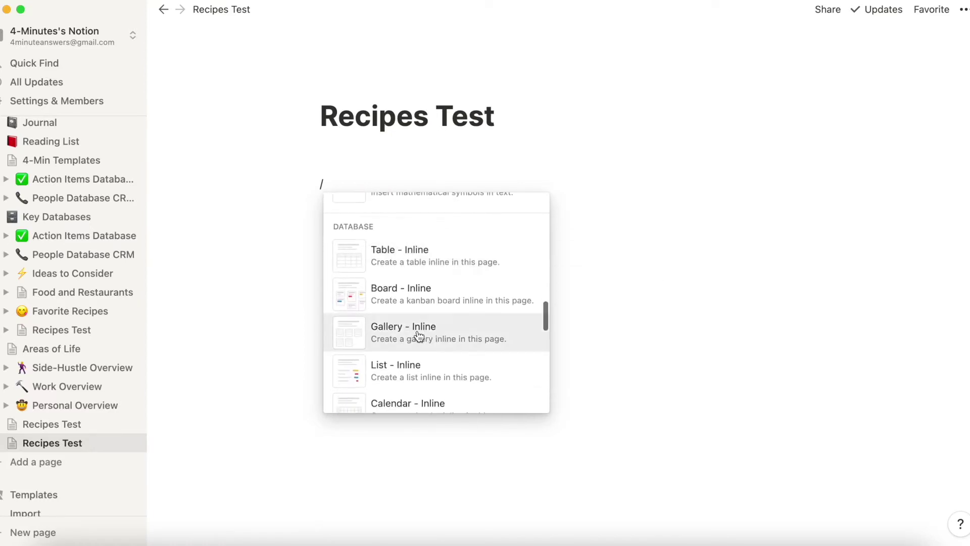
pyautogui.click(419, 335)
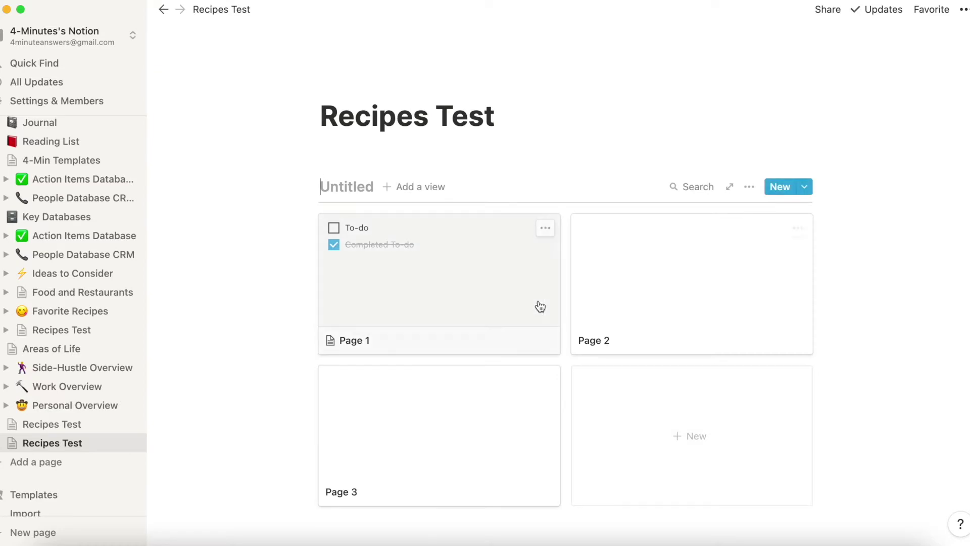
# Delete both to-do items from the Page 1 card, then switch to the other Recipes Test page.
pyautogui.click(540, 306)
pyautogui.moveTo(384, 320); pyautogui.dragTo(211, 301)
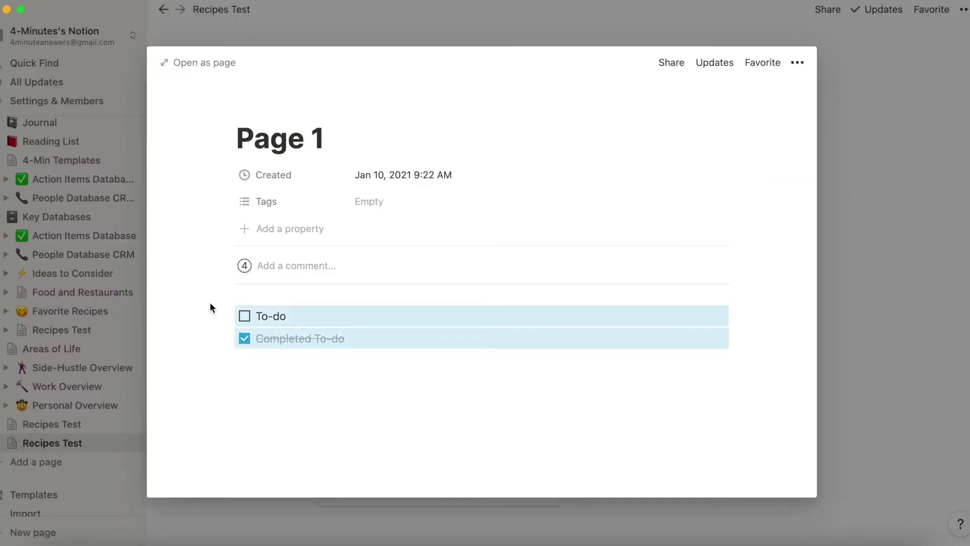
pyautogui.press('BackSpace')
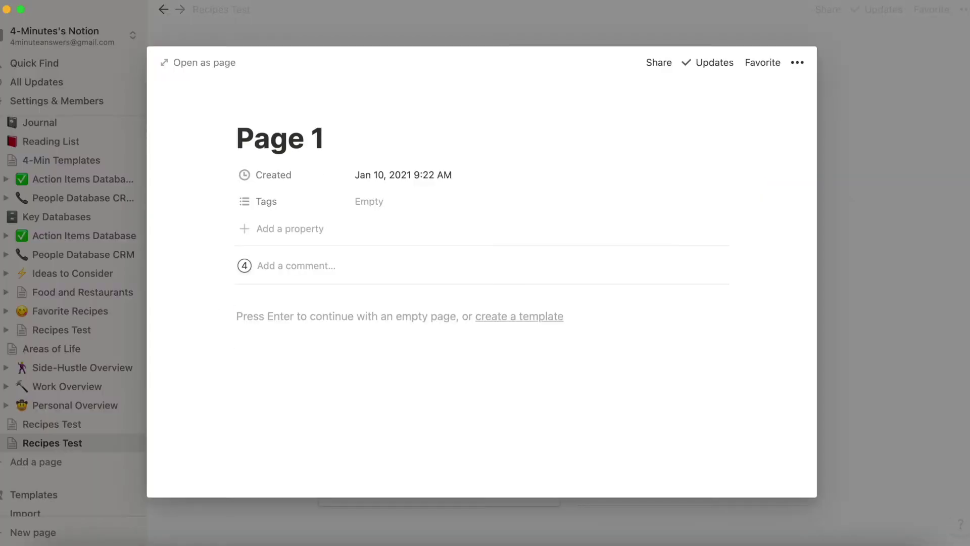
pyautogui.click(952, 61)
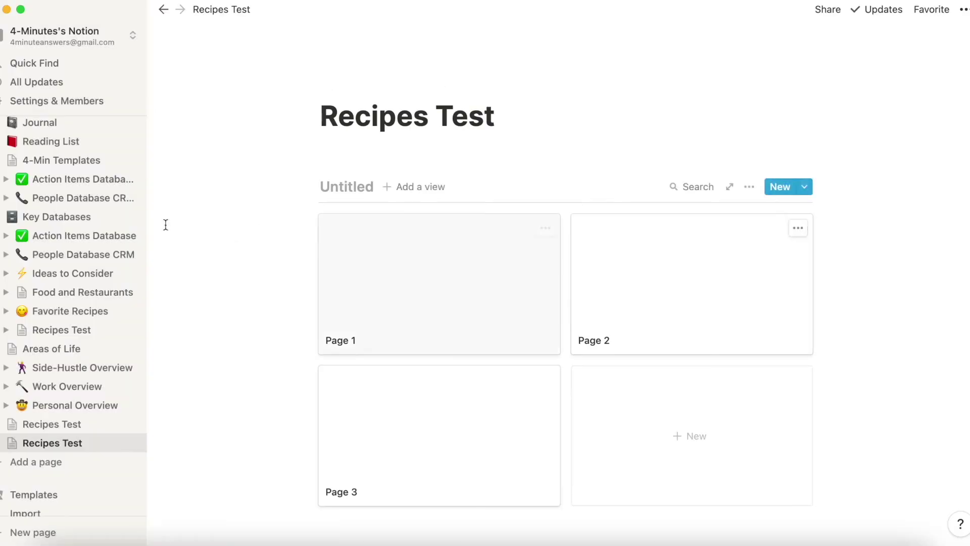
pyautogui.click(61, 330)
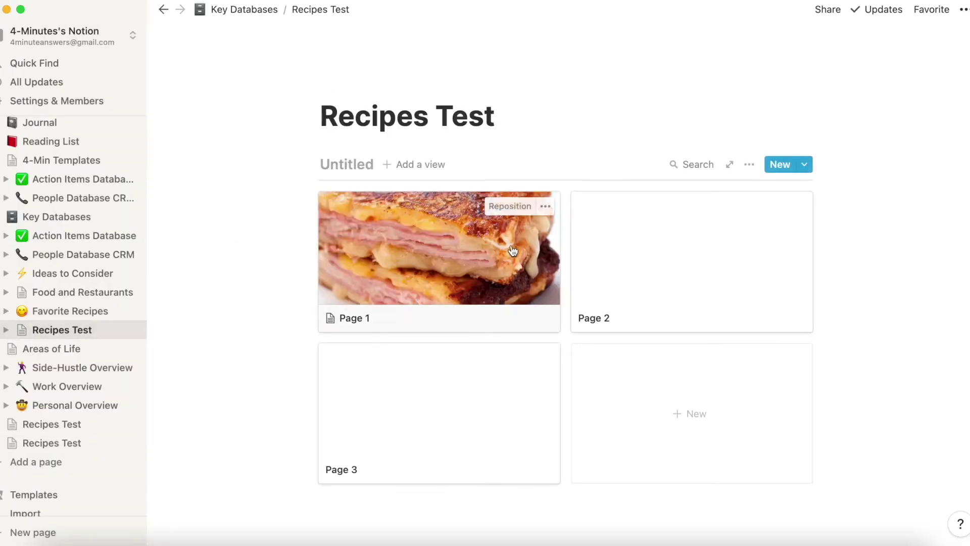
# Open the Page 2 card, leave Tags, Meal Type, Source and Rating empty, and start its body.
pyautogui.click(669, 267)
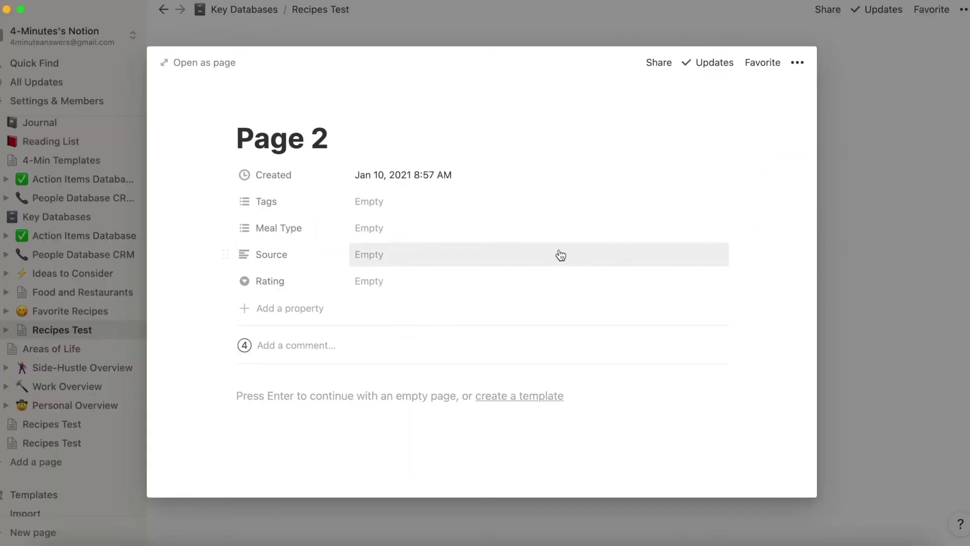
pyautogui.click(371, 207)
pyautogui.click(274, 228)
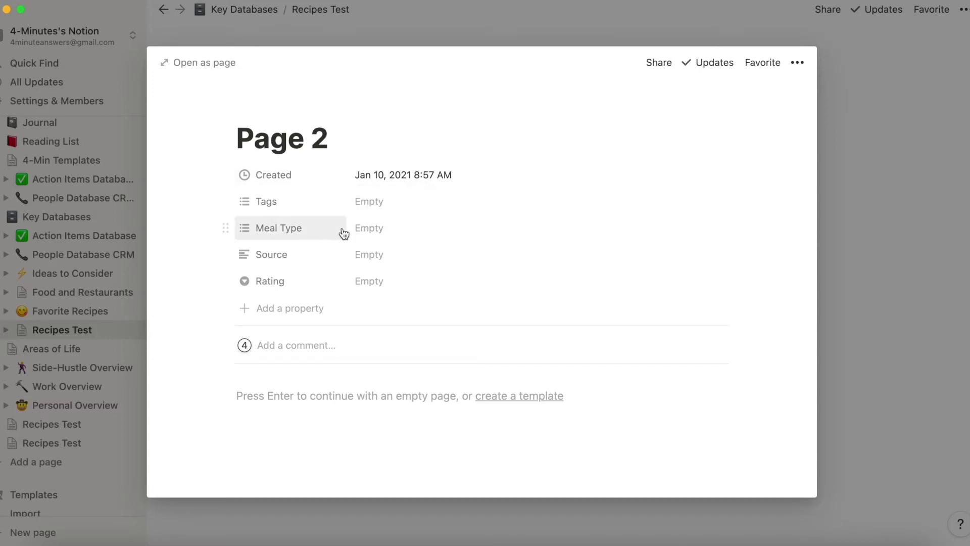
pyautogui.click(368, 228)
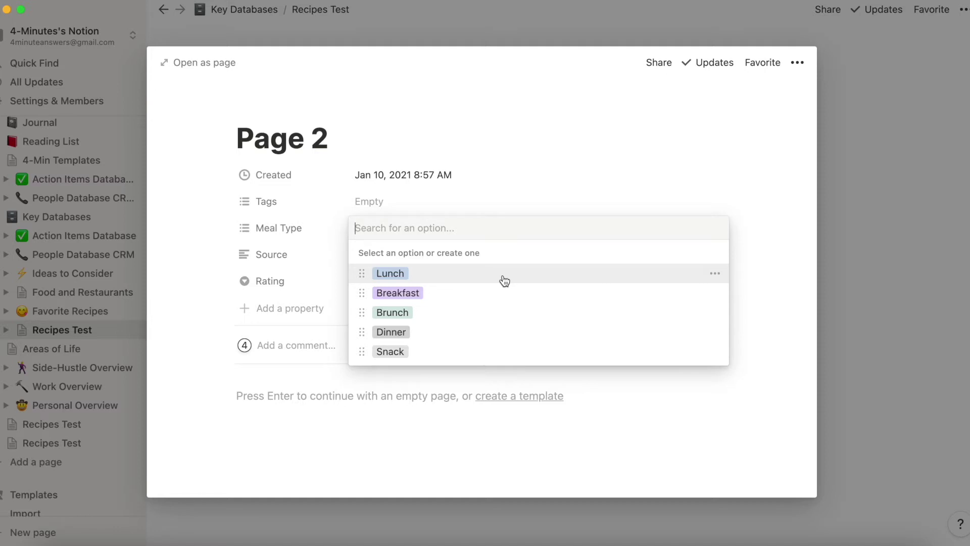
pyautogui.click(338, 255)
pyautogui.click(367, 253)
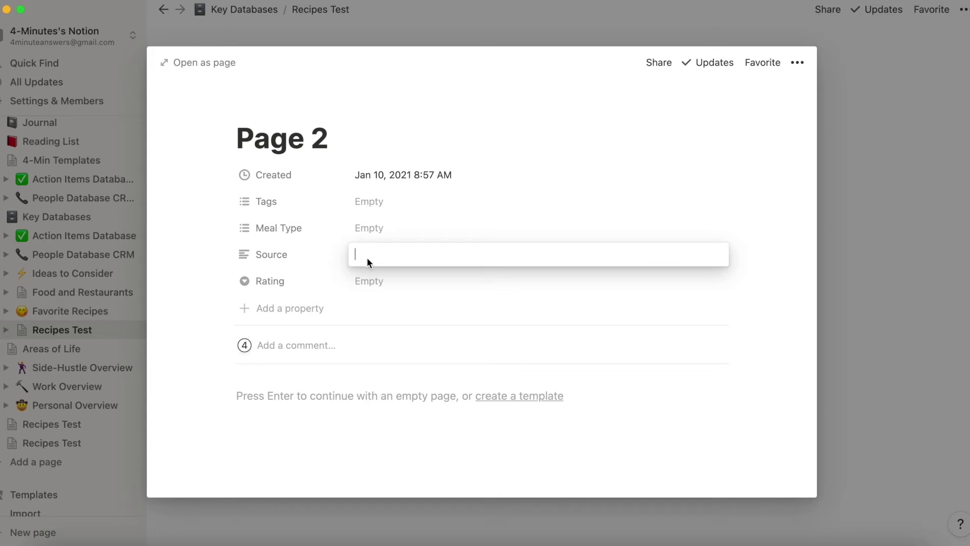
pyautogui.click(367, 282)
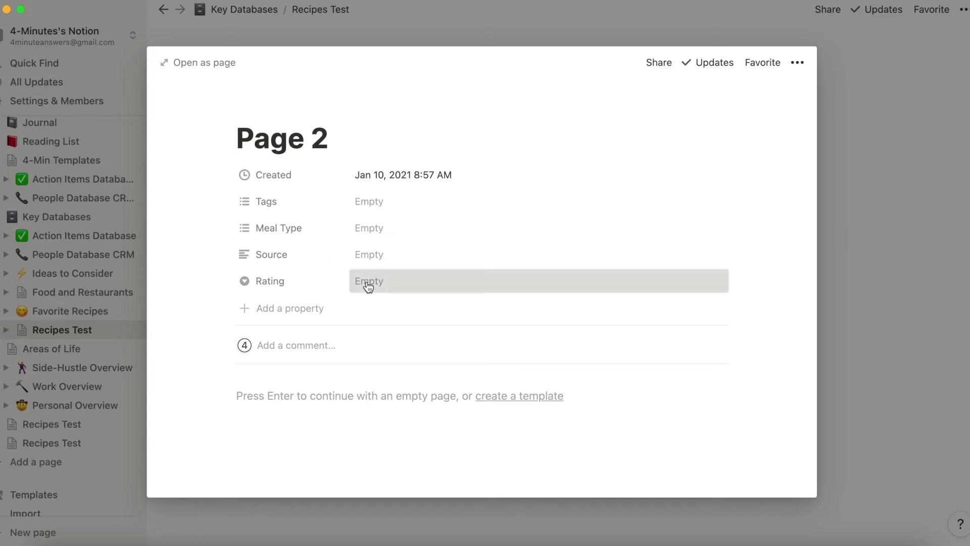
pyautogui.click(367, 281)
pyautogui.click(201, 301)
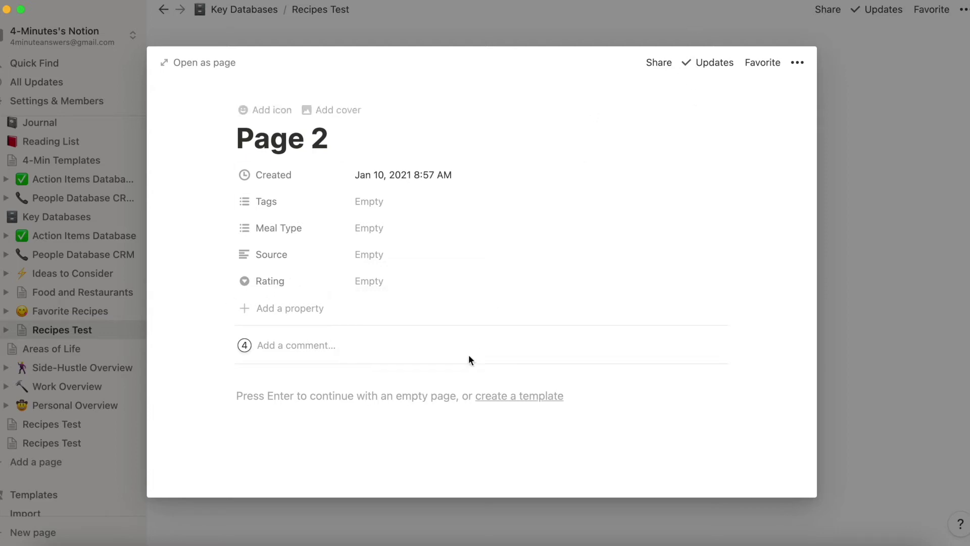
pyautogui.click(287, 397)
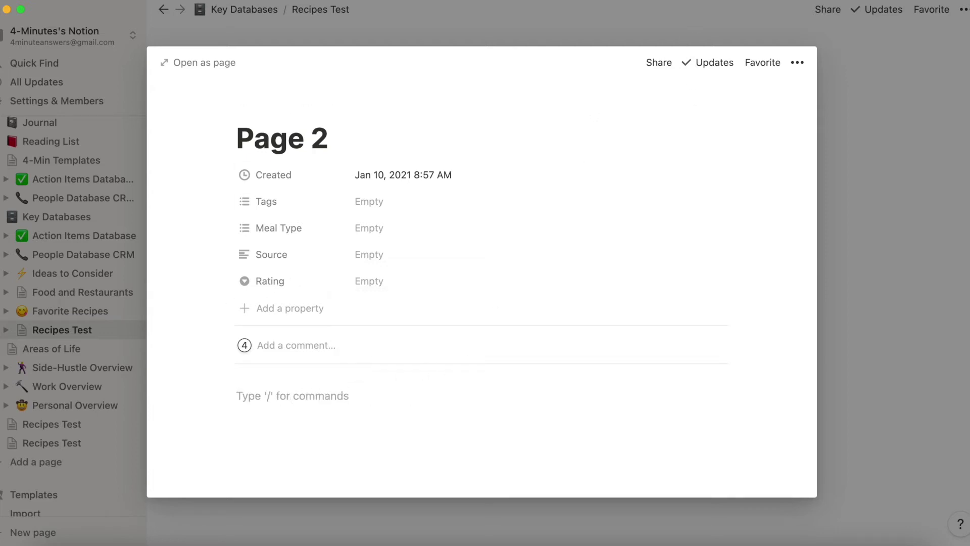
# Write IMAGE as Page 2's first body line and clear the stray slash menu.
pyautogui.write('IMAGE')
pyautogui.press('Return')
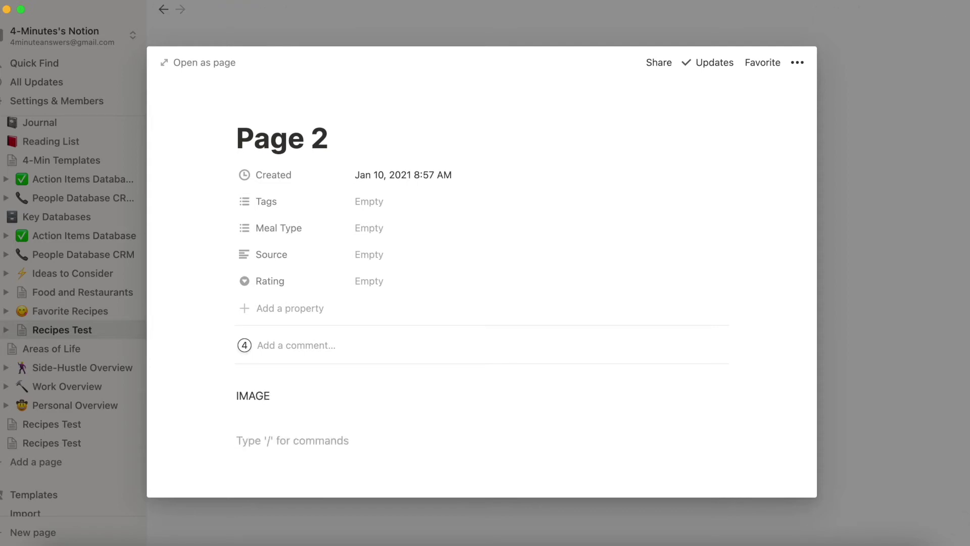
pyautogui.write('/')
pyautogui.scroll(-10, 345, 392)
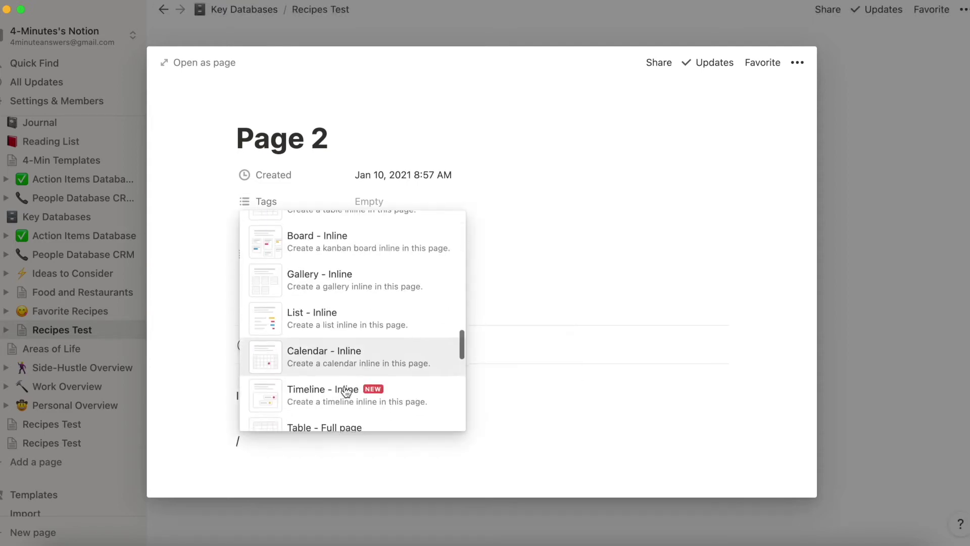
pyautogui.scroll(5, 345, 392)
pyautogui.scroll(-8, 343, 392)
pyautogui.scroll(-5, 345, 392)
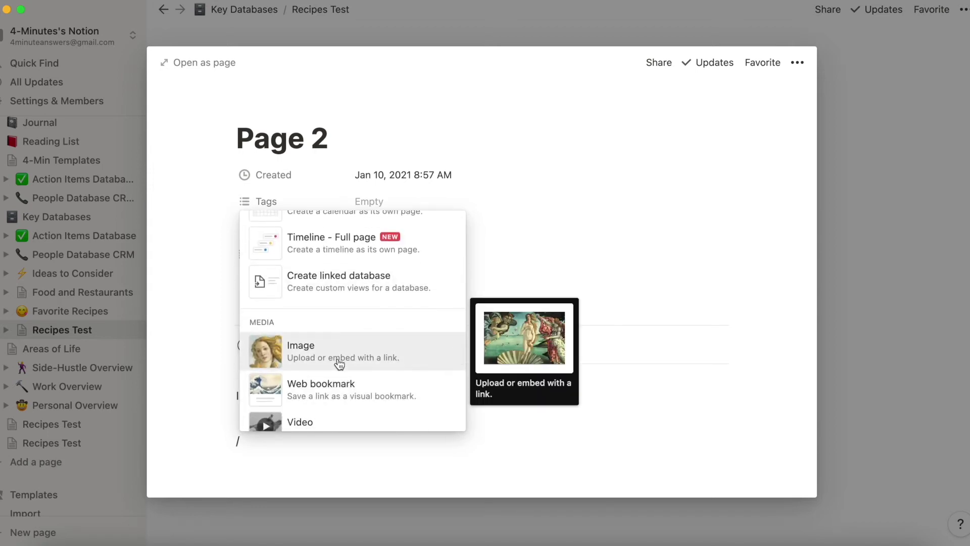
pyautogui.click(211, 393)
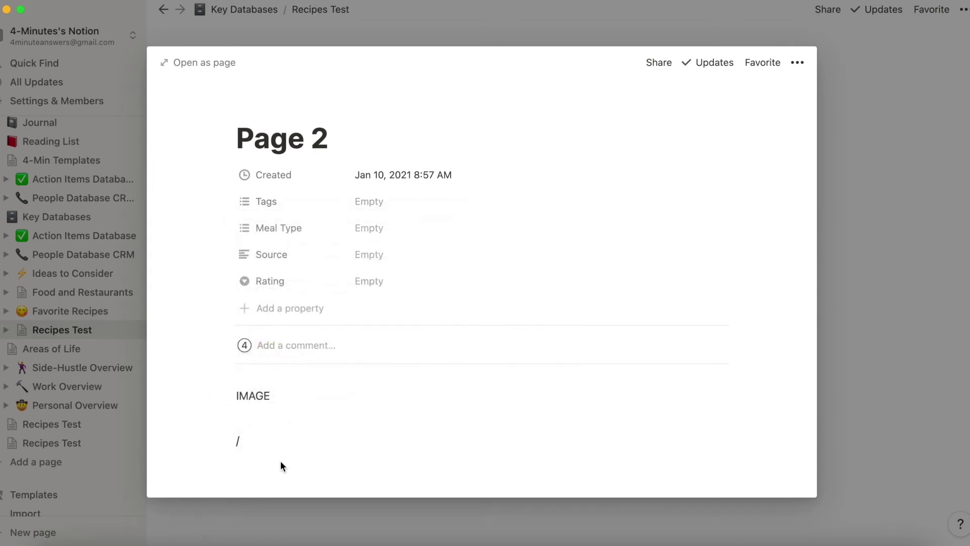
pyautogui.click(246, 440)
pyautogui.press('BackSpace')
# Add Ingredients and Instructions lines below IMAGE, then close the Page 2 preview.
pyautogui.write('Ingredients')
pyautogui.press('Return')
pyautogui.write('Instruciton')
pyautogui.press('BackSpace')
pyautogui.press('BackSpace')
pyautogui.press('BackSpace')
pyautogui.press('BackSpace')
pyautogui.write('tions')
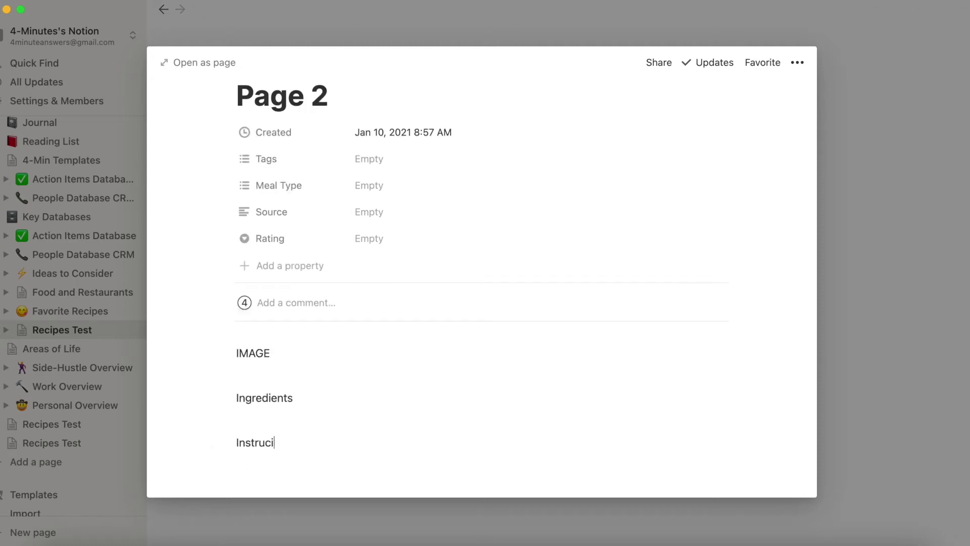
pyautogui.press('Return')
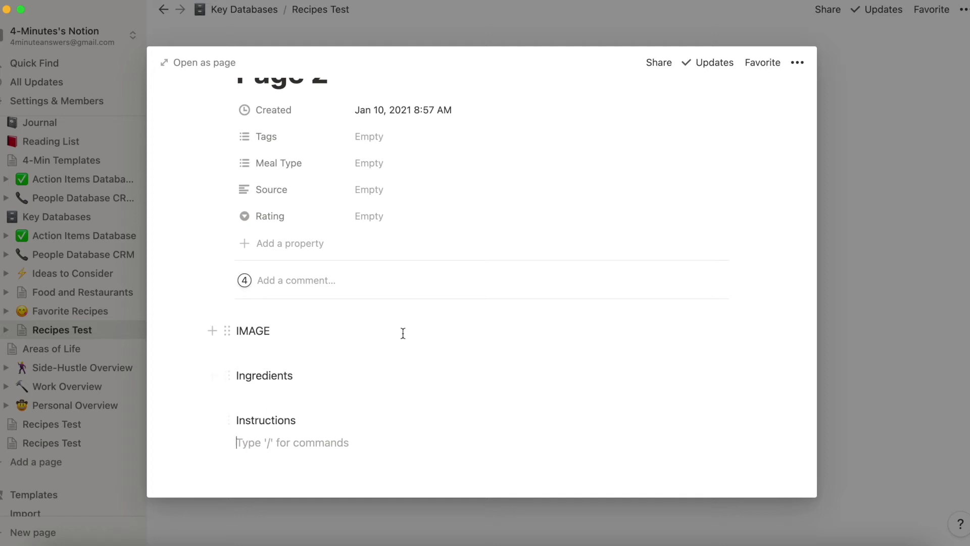
pyautogui.scroll(2, 403, 334)
pyautogui.click(494, 22)
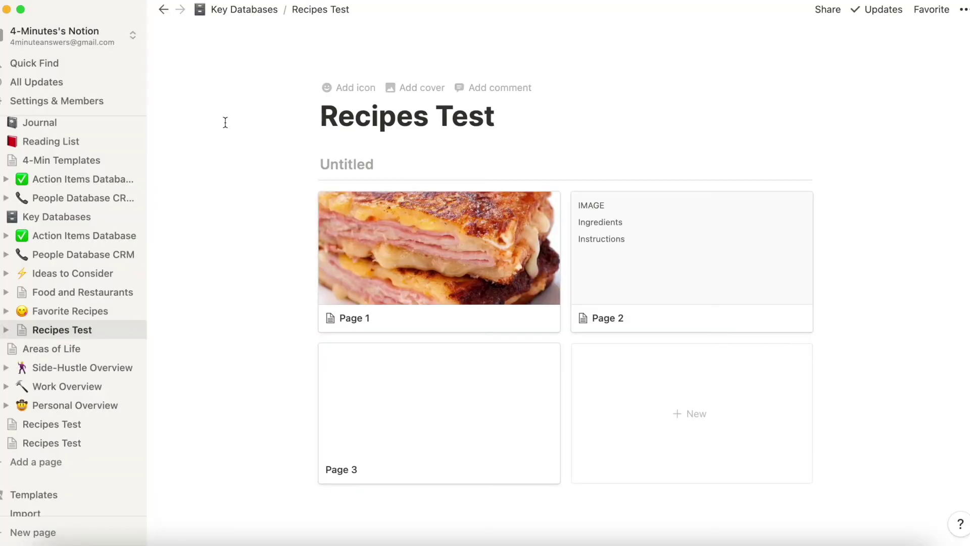
# Open Favorite Recipes, browse its recipe cards, and bring up the Gallery view list.
pyautogui.click(51, 317)
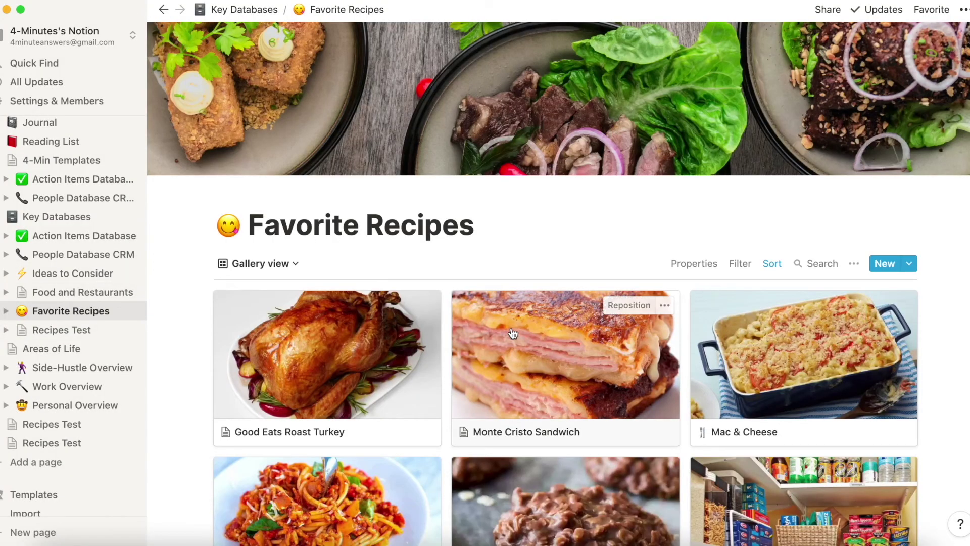
pyautogui.scroll(-2, 946, 334)
pyautogui.scroll(2, 947, 333)
pyautogui.moveTo(699, 101)
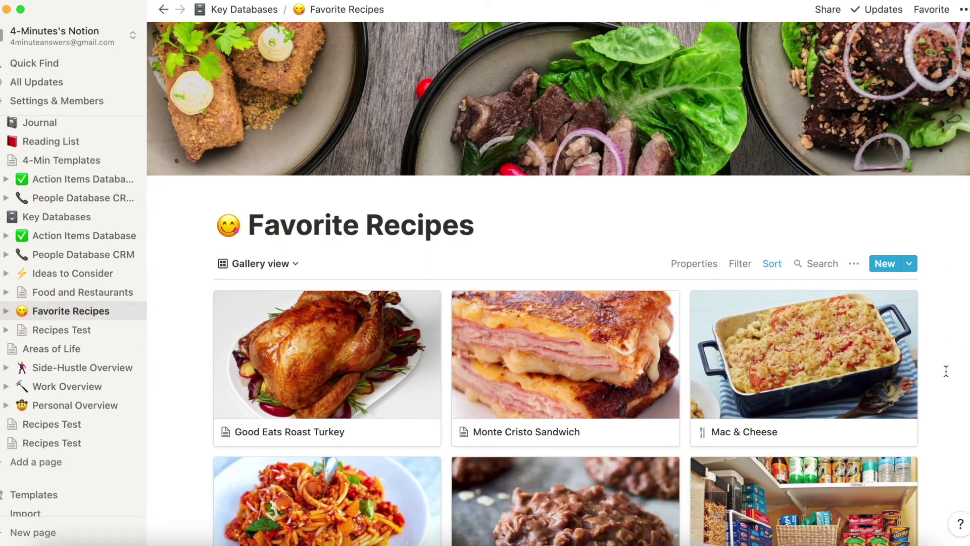
pyautogui.scroll(-3, 959, 416)
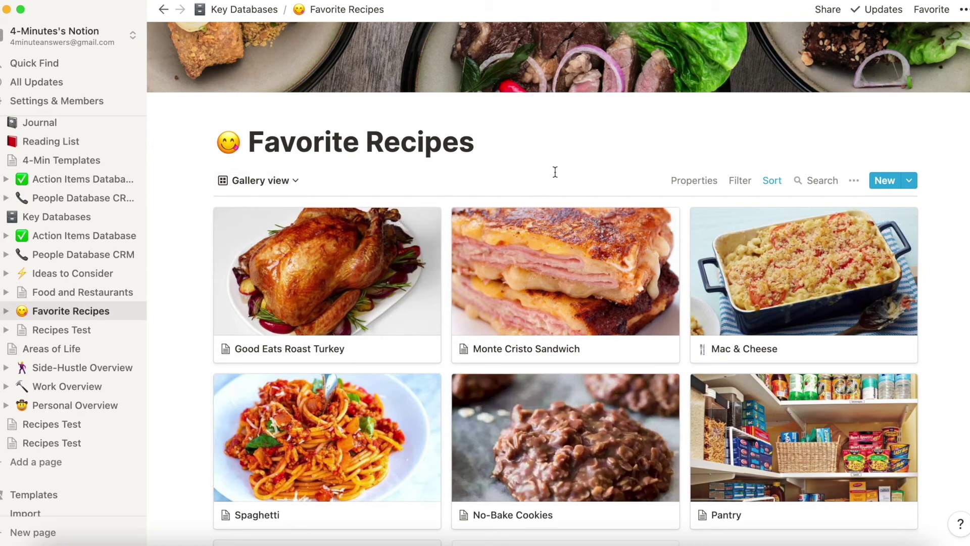
pyautogui.click(284, 185)
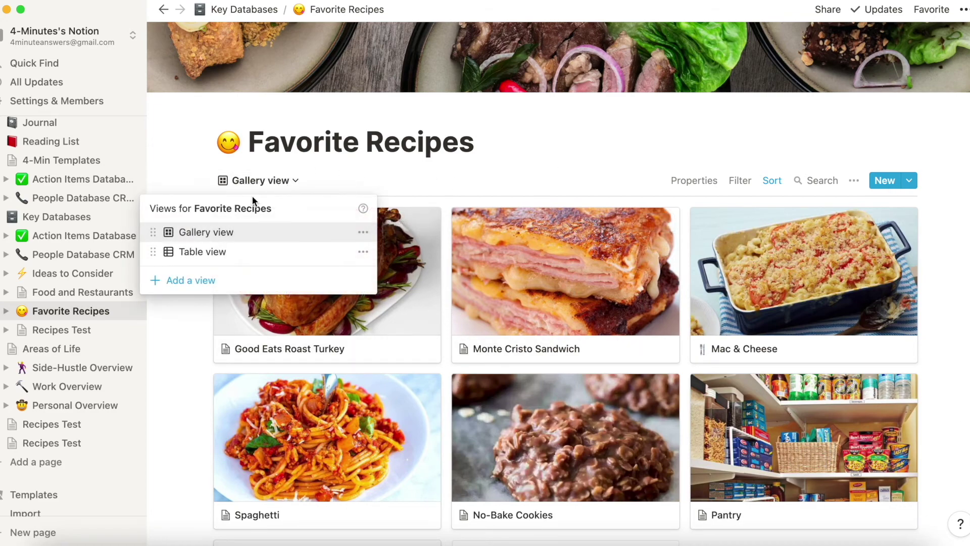
pyautogui.click(203, 251)
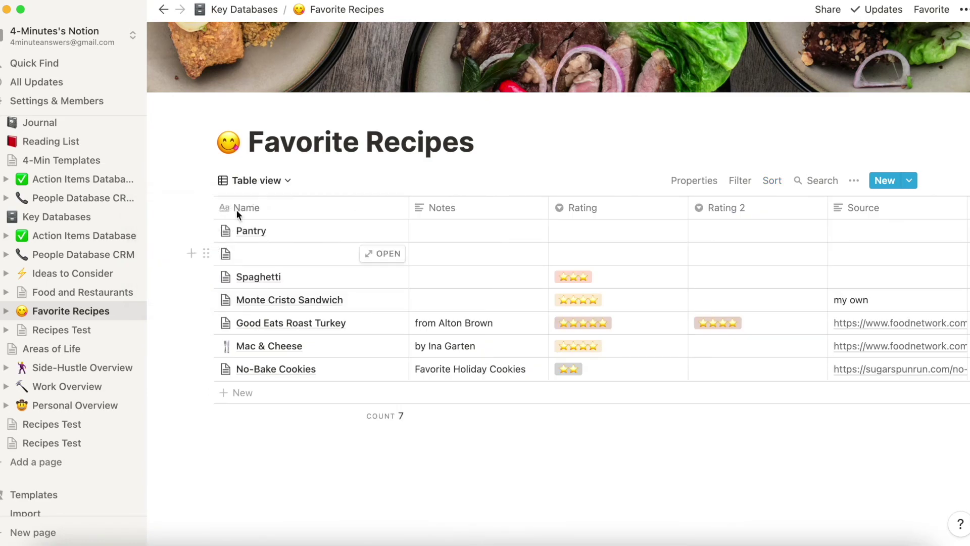
pyautogui.click(283, 181)
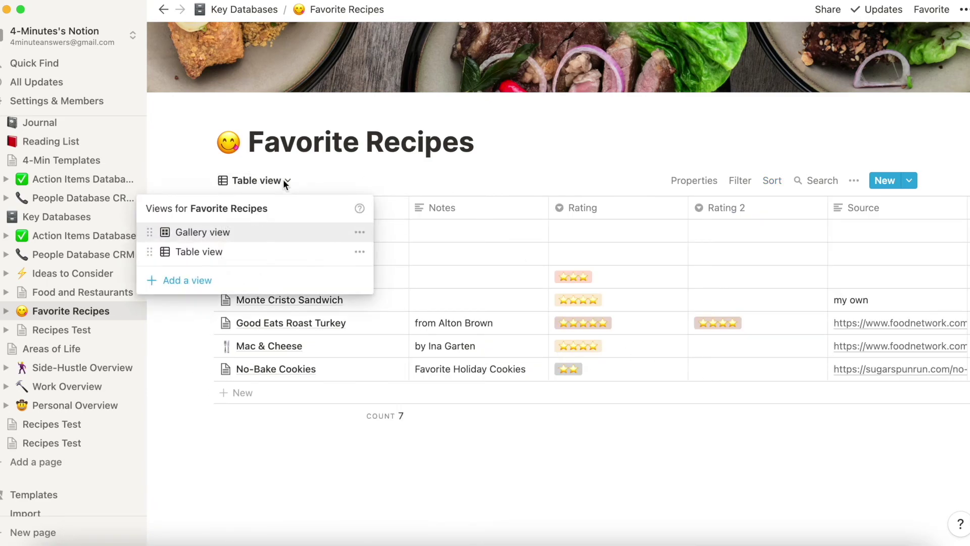
pyautogui.click(207, 234)
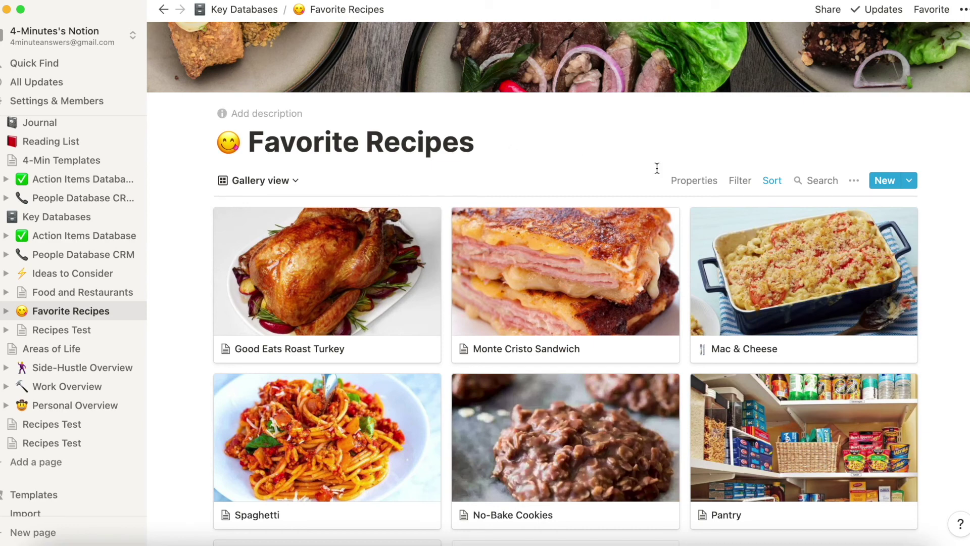
pyautogui.click(773, 181)
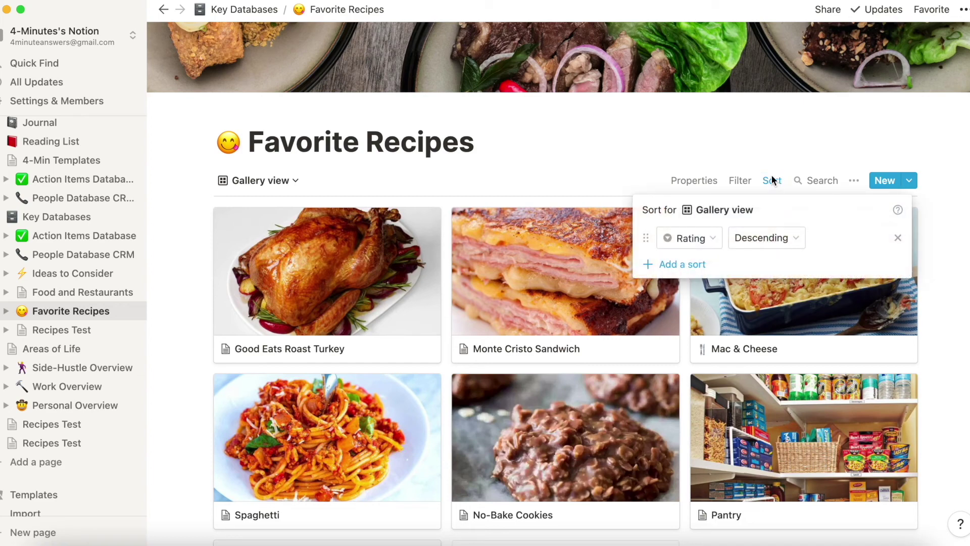
pyautogui.click(746, 163)
pyautogui.click(743, 182)
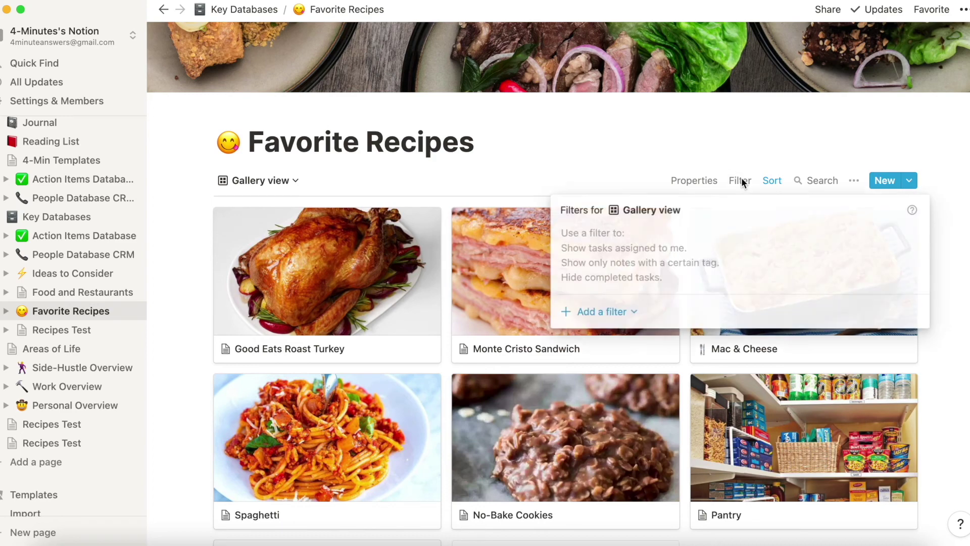